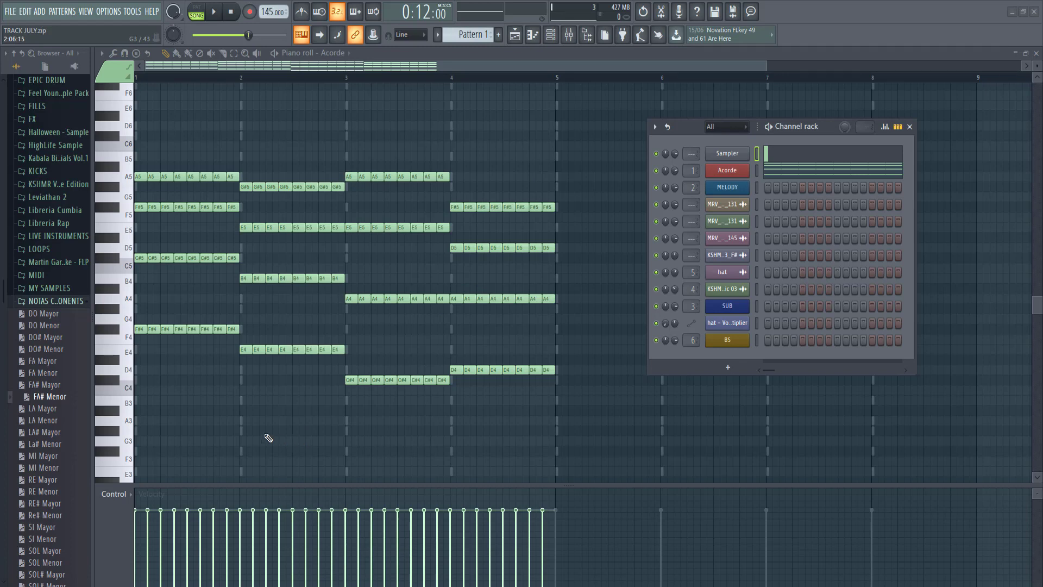
Step: Switch playback from song to pattern mode and listen to the Acorde chord progression in Pattern 1
{"action": "left_click", "coordinate": [201, 12]}
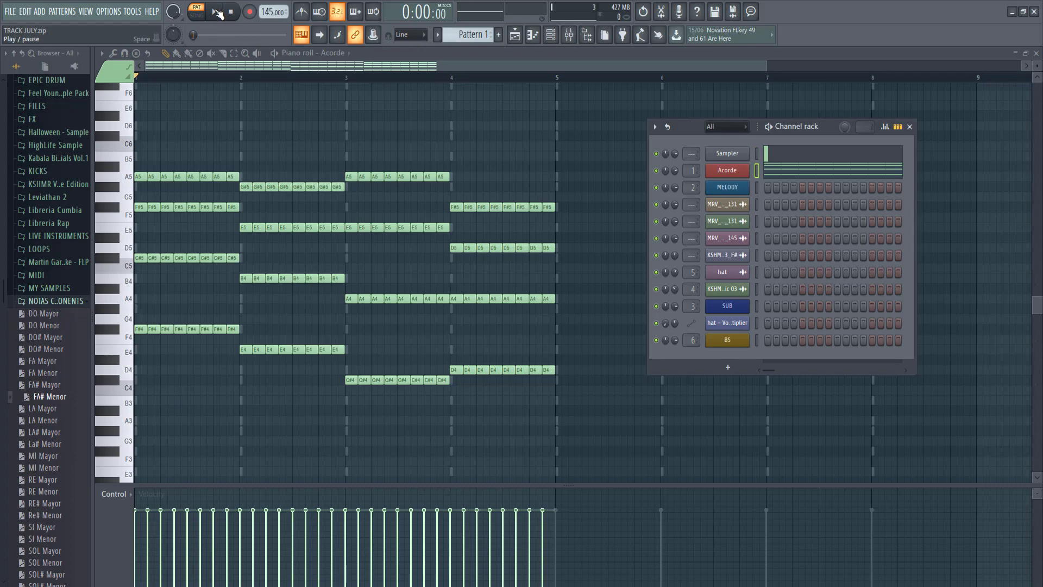
{"action": "left_click", "coordinate": [218, 12]}
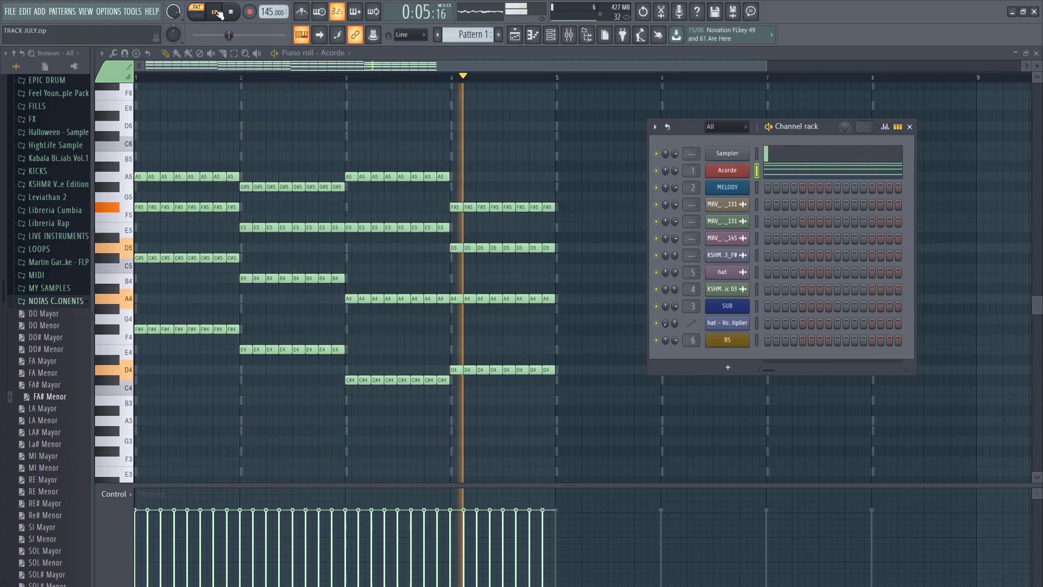
{"action": "left_click", "coordinate": [217, 12]}
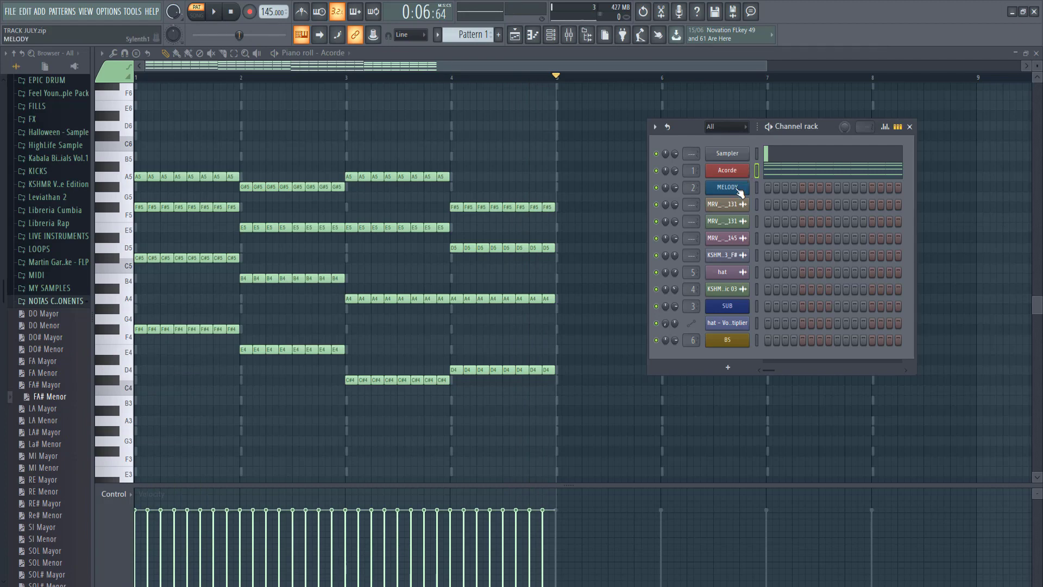
Step: Open the MELODY channel in the piano roll and show the octave above the ghosted chords
{"action": "left_click", "coordinate": [757, 188]}
{"action": "right_click", "coordinate": [725, 190]}
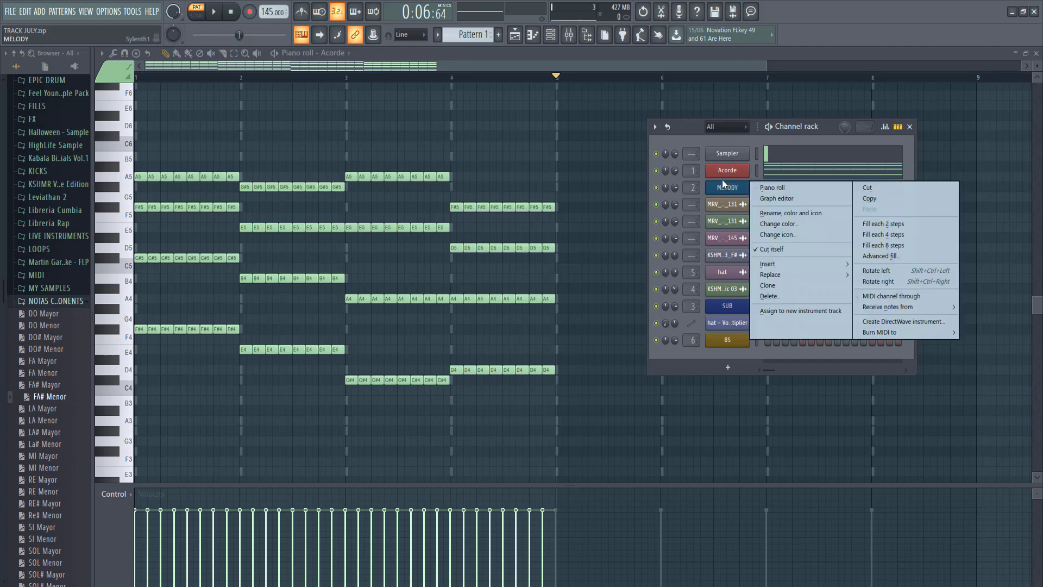
{"action": "left_click", "coordinate": [777, 190]}
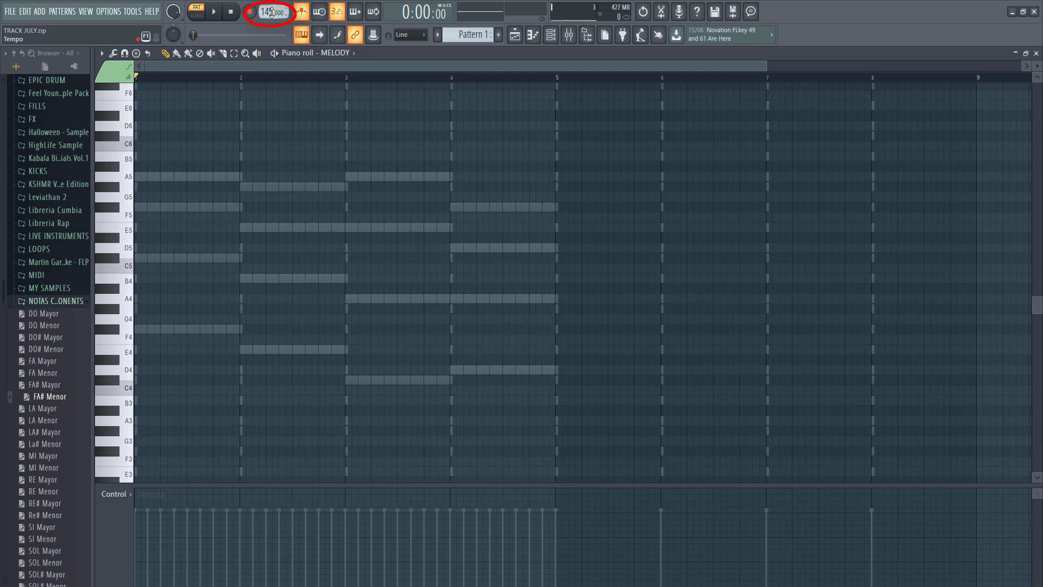
{"action": "scroll", "coordinate": [128, 240], "scroll_direction": "up", "scroll_amount": 3}
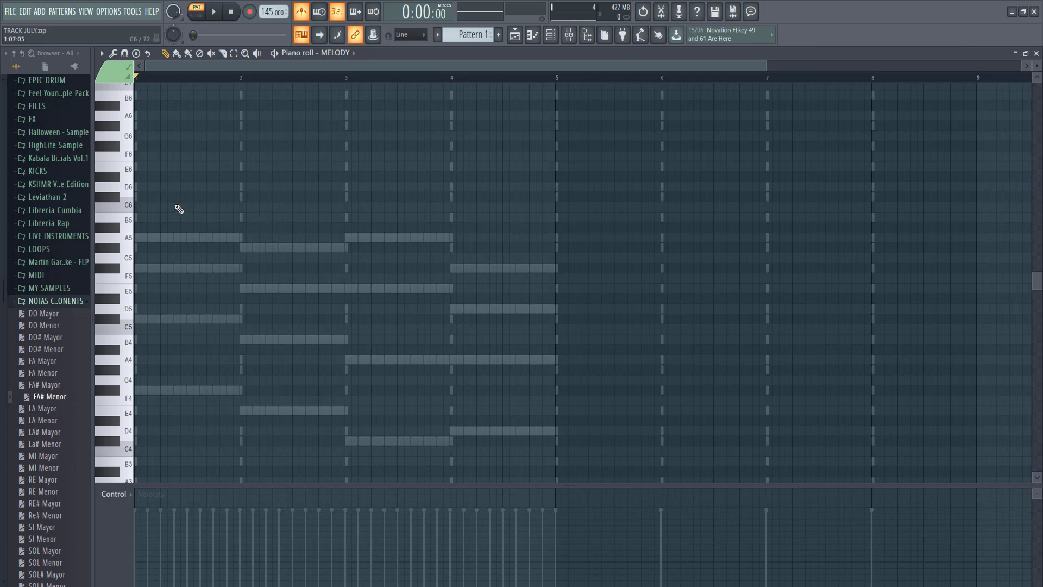
{"action": "left_click", "coordinate": [137, 268]}
{"action": "right_click", "coordinate": [138, 269]}
{"action": "left_click", "coordinate": [140, 269]}
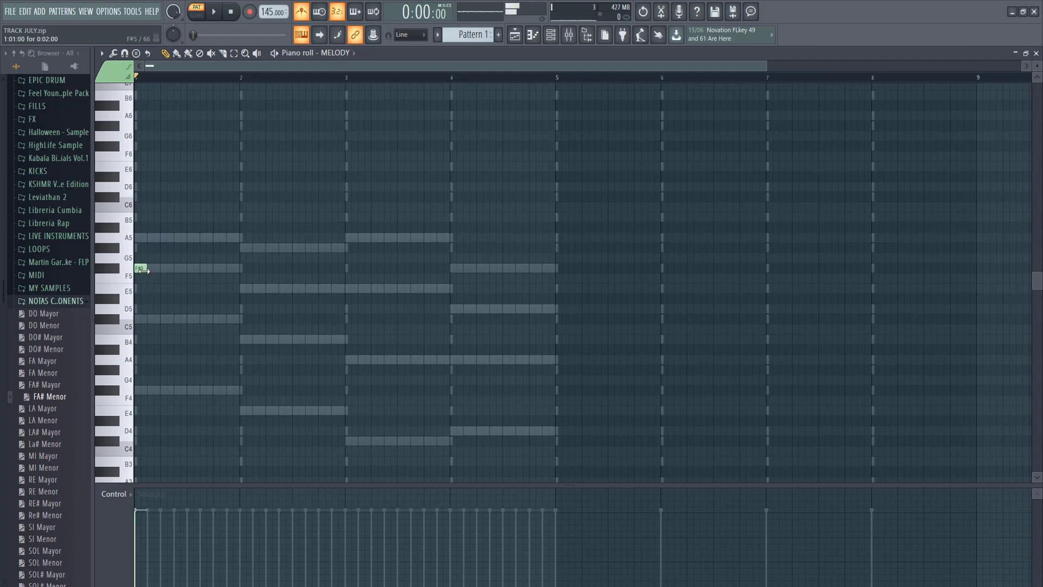
{"action": "right_click", "coordinate": [140, 270]}
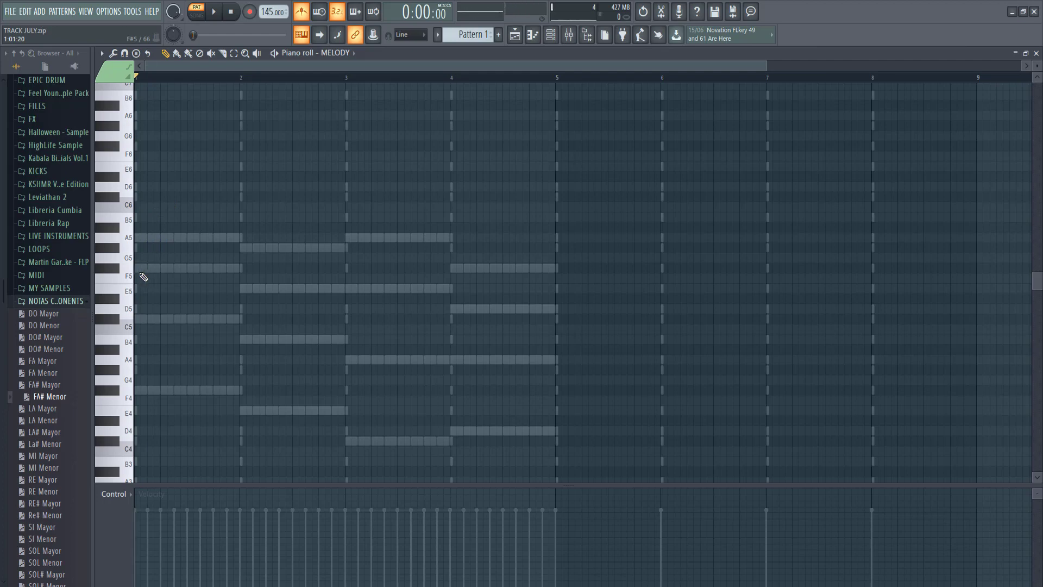
{"action": "left_click", "coordinate": [140, 268]}
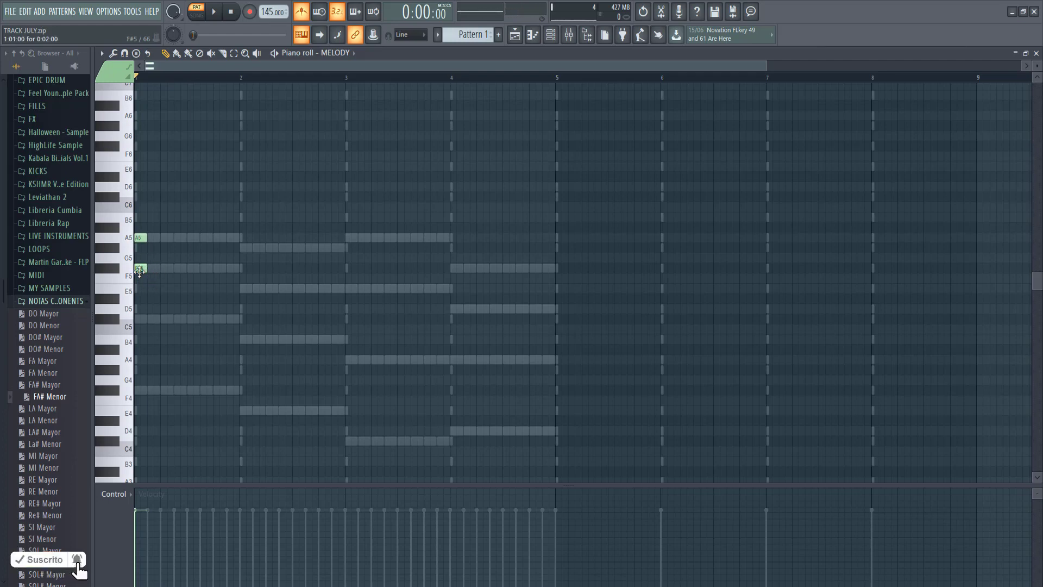
{"action": "right_click", "coordinate": [140, 268]}
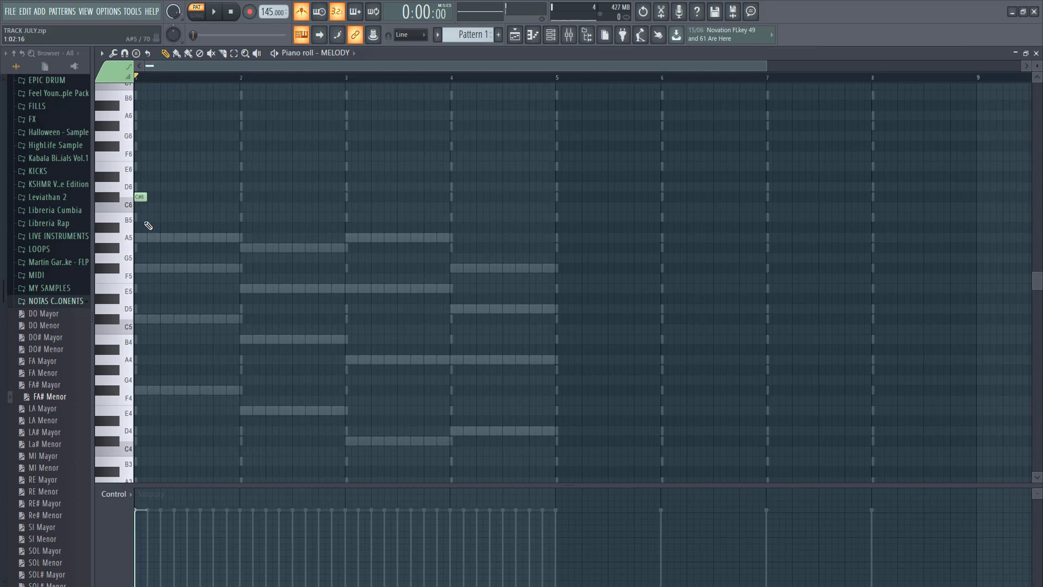
Step: Place a two-step A5 note at the very start of bar 1 and audition it over the chords
{"action": "left_click", "coordinate": [140, 238]}
{"action": "key", "text": "space"}
{"action": "key", "text": "space"}
{"action": "key", "text": "space"}
{"action": "key", "text": "space"}
{"action": "left_click", "coordinate": [139, 239]}
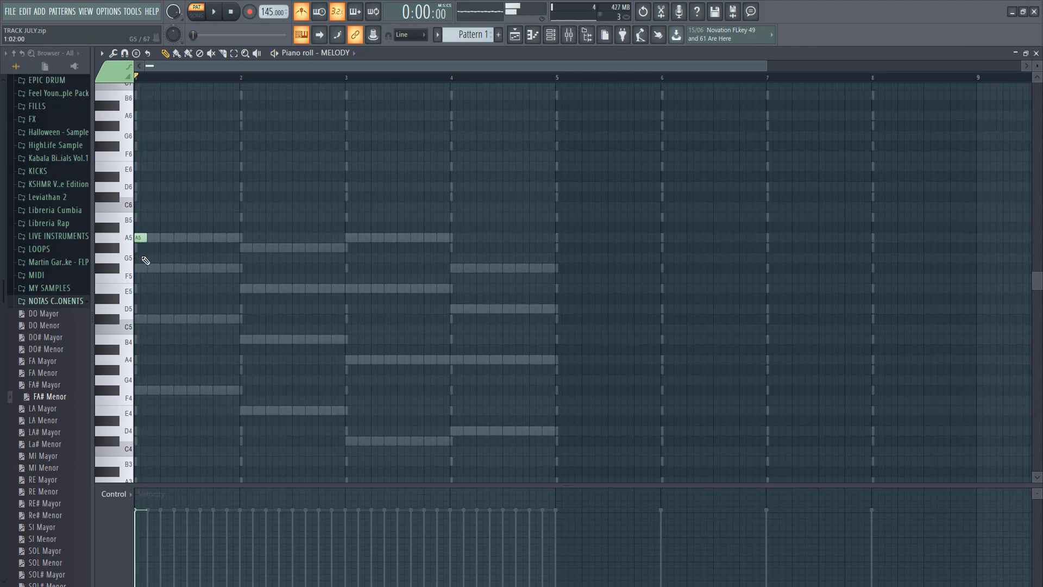
{"action": "key", "text": "space"}
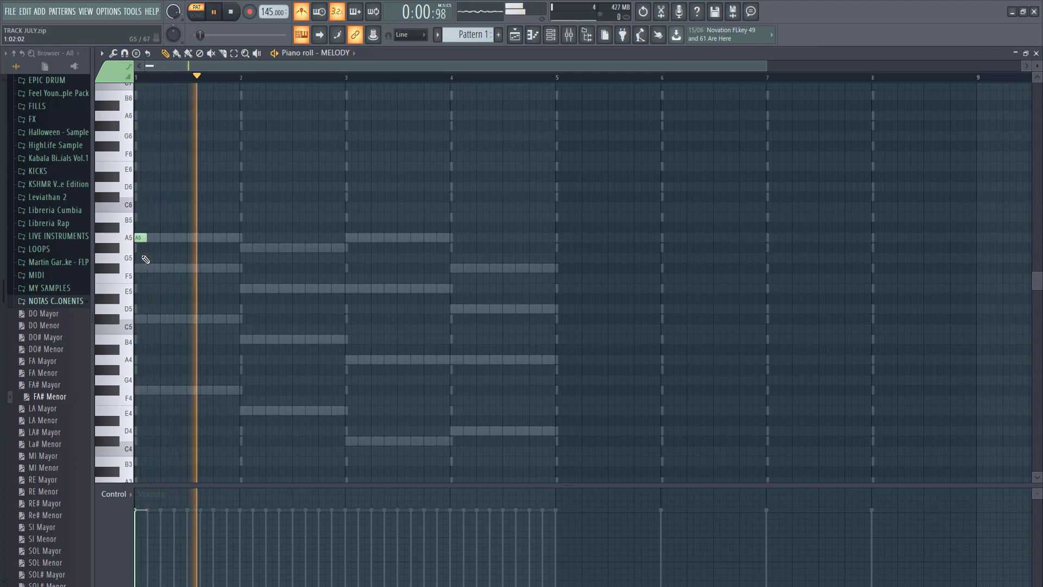
{"action": "key", "text": "space"}
{"action": "key", "text": "space"}
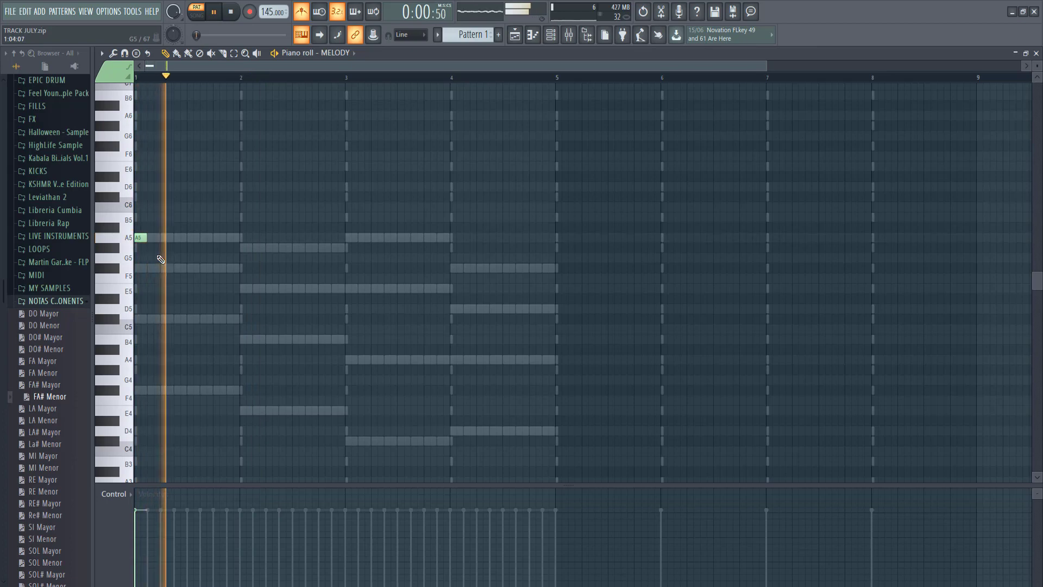
{"action": "key", "text": "space"}
Step: Add two more A5 notes on steps 5 and 9 of bar 1, auditioning the rhythm over the chords
{"action": "left_click", "coordinate": [166, 239]}
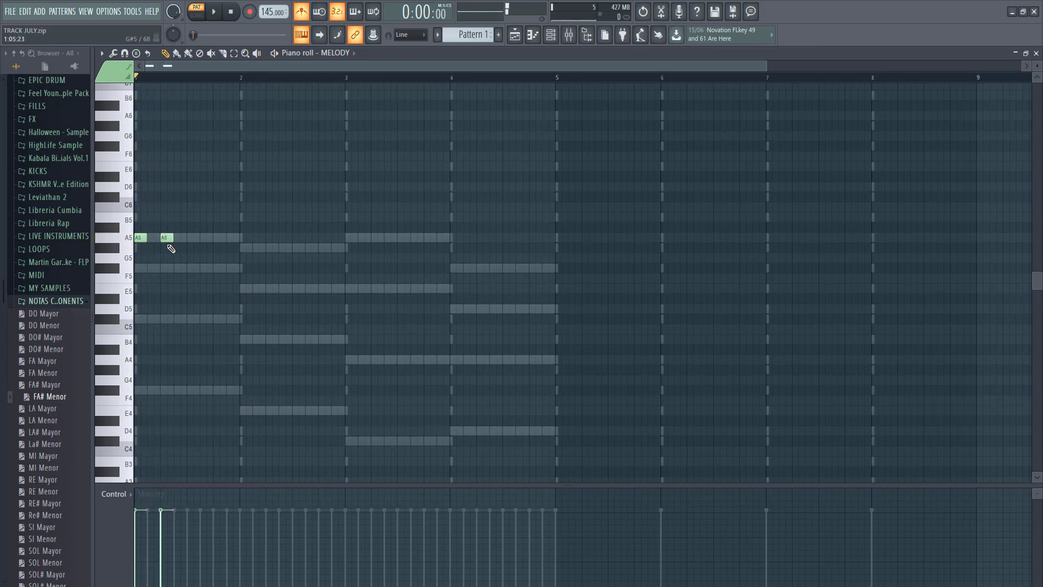
{"action": "key", "text": "space"}
{"action": "key", "text": "space"}
{"action": "left_click", "coordinate": [188, 240]}
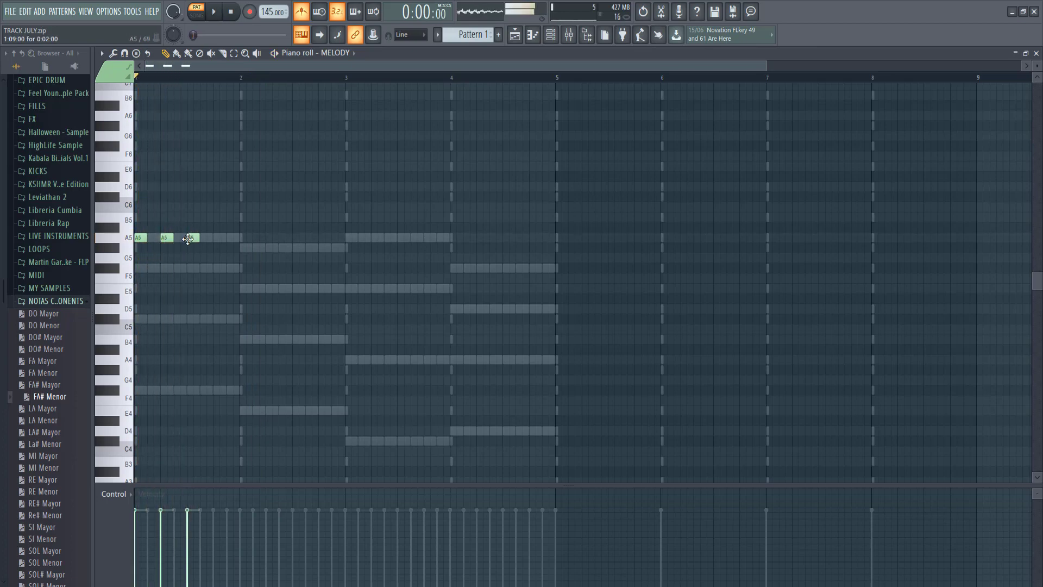
{"action": "key", "text": "space"}
{"action": "key", "text": "space"}
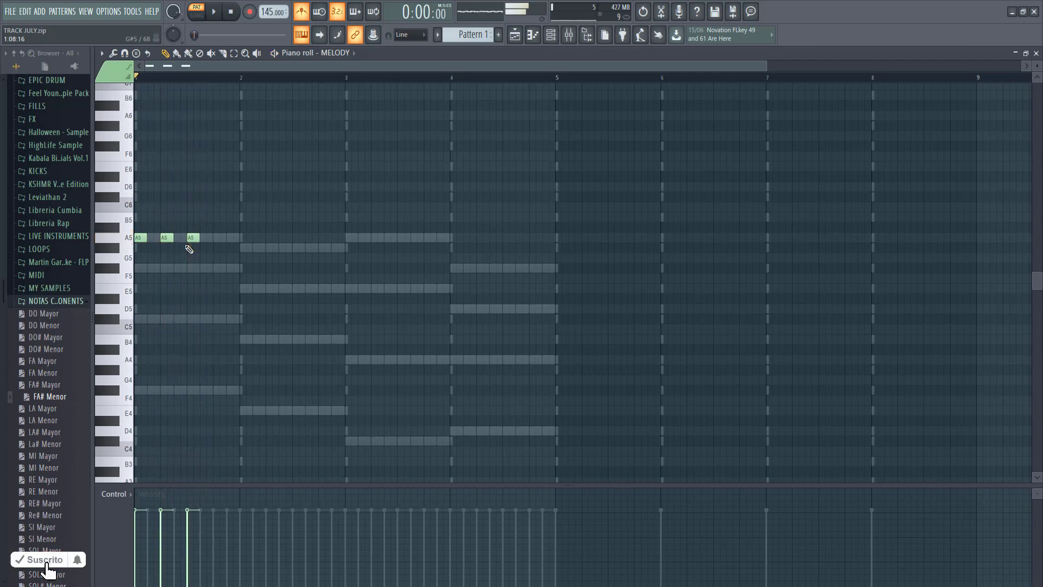
{"action": "key", "text": "space"}
{"action": "key", "text": "space"}
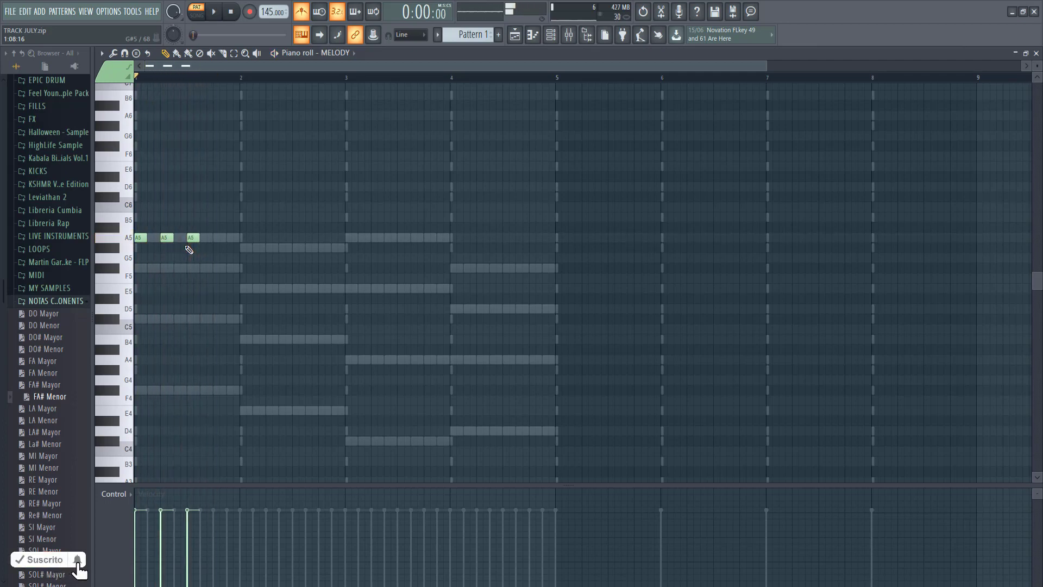
Step: Add a two-step E6 note on step 13 of bar 1, auditioning A5 and B5 alternatives before settling its pitch
{"action": "left_click", "coordinate": [230, 239]}
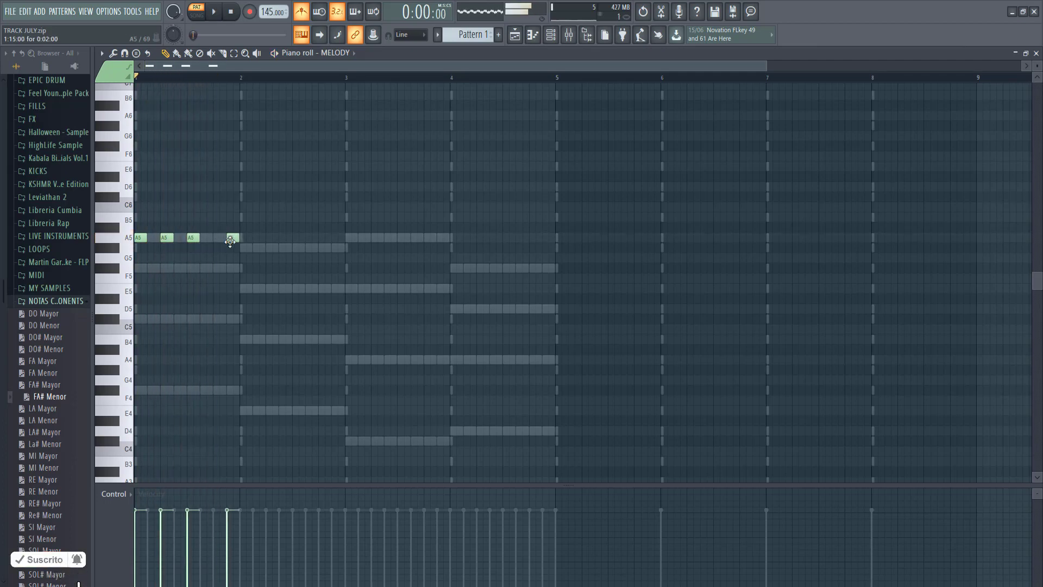
{"action": "key", "text": "space"}
{"action": "key", "text": "space"}
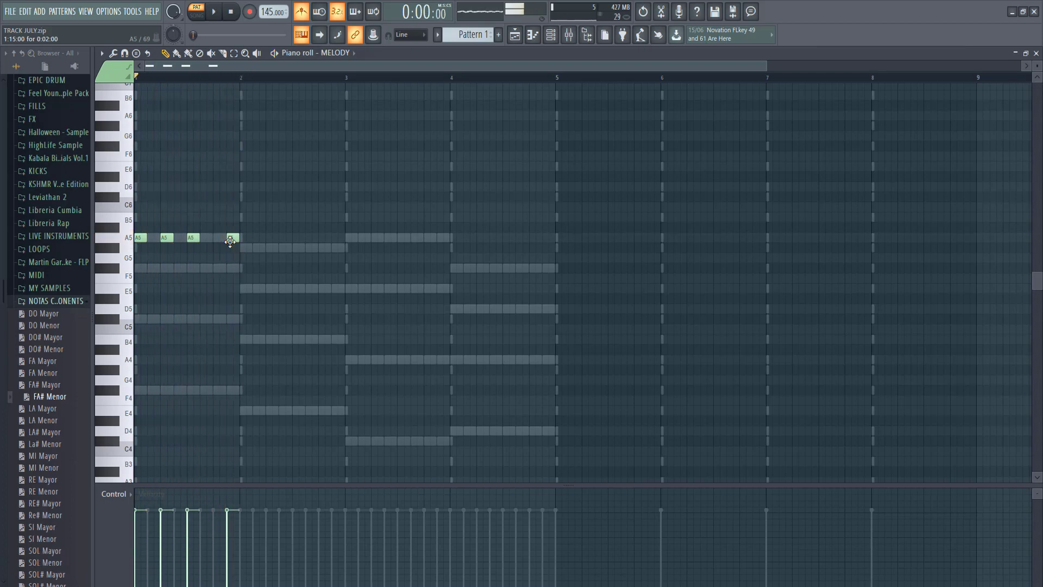
{"action": "left_click_drag", "start_coordinate": [230, 241], "coordinate": [216, 216]}
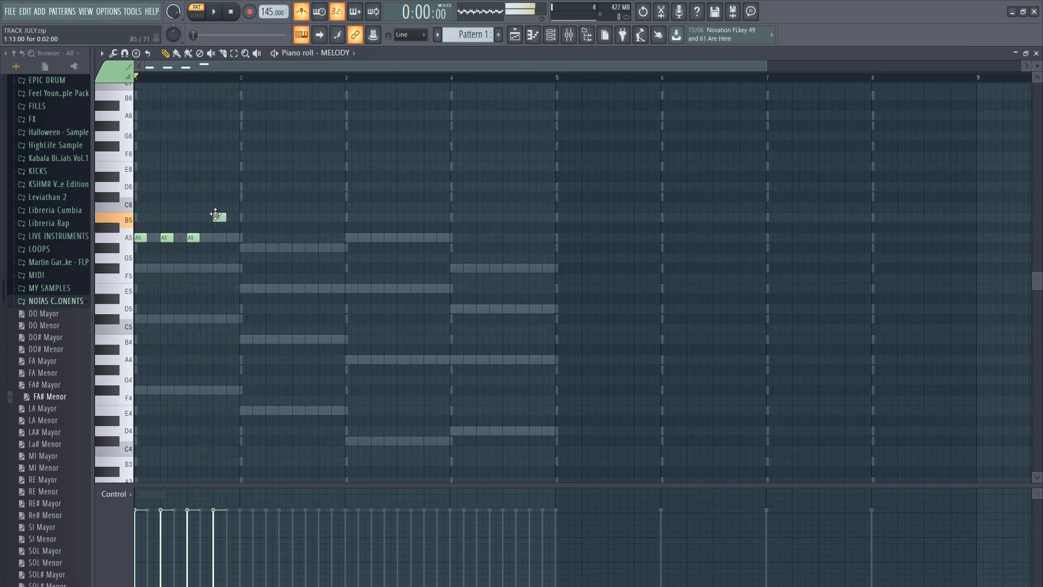
{"action": "key", "text": "space"}
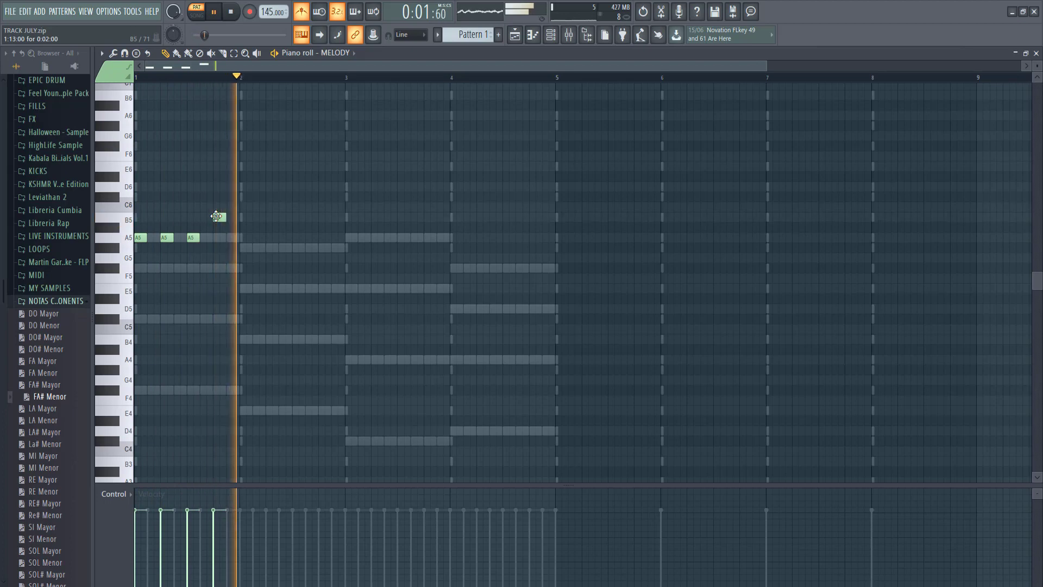
{"action": "key", "text": "space"}
{"action": "left_click_drag", "start_coordinate": [216, 217], "coordinate": [220, 172]}
Step: Add an A5 note on step 15 of bar 1, trying B5 first, and play the bar back
{"action": "left_click", "coordinate": [232, 218]}
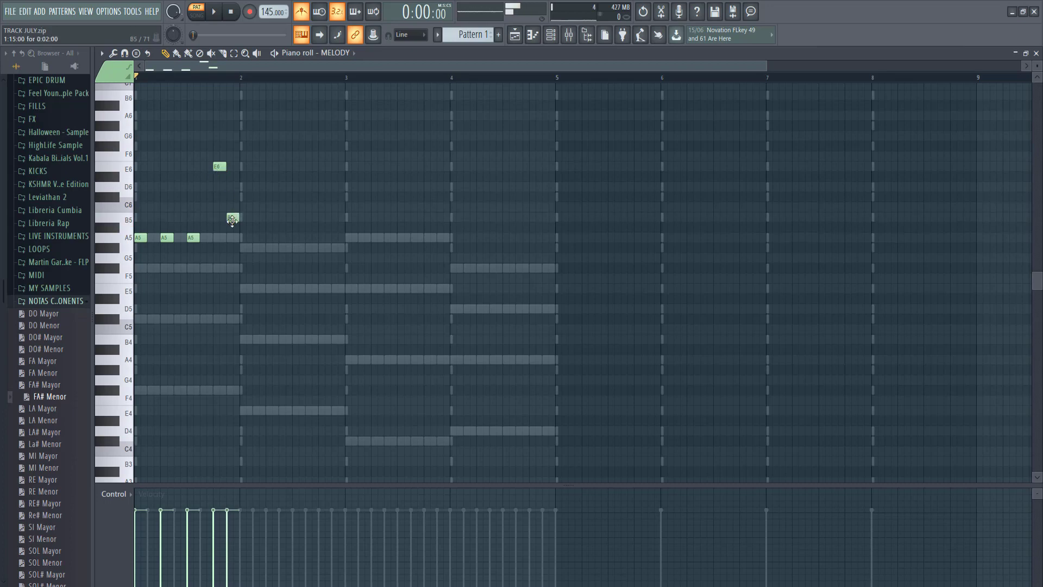
{"action": "key", "text": "space"}
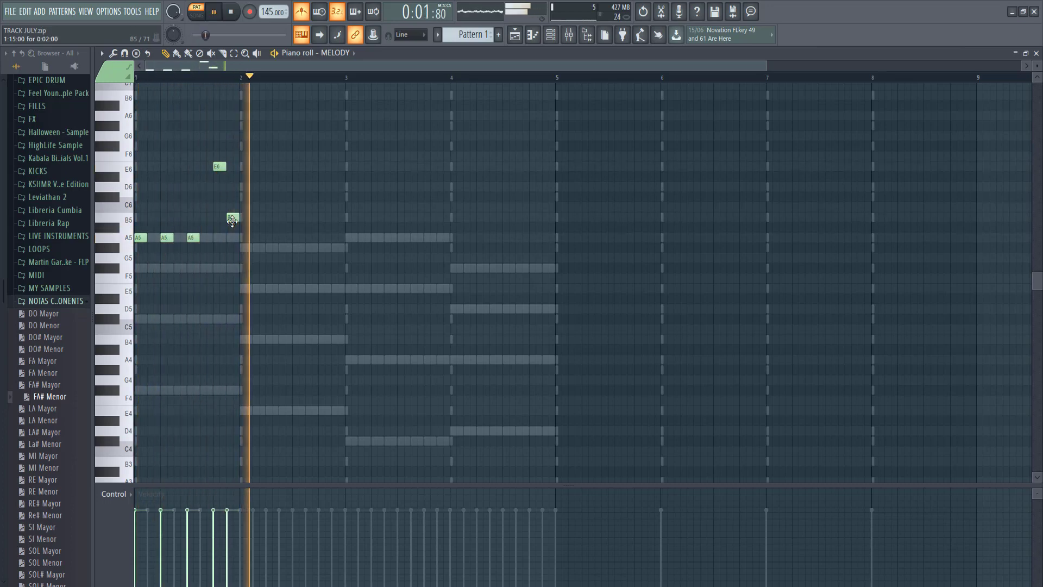
{"action": "key", "text": "space"}
{"action": "left_click_drag", "start_coordinate": [232, 218], "coordinate": [234, 243]}
{"action": "key", "text": "space"}
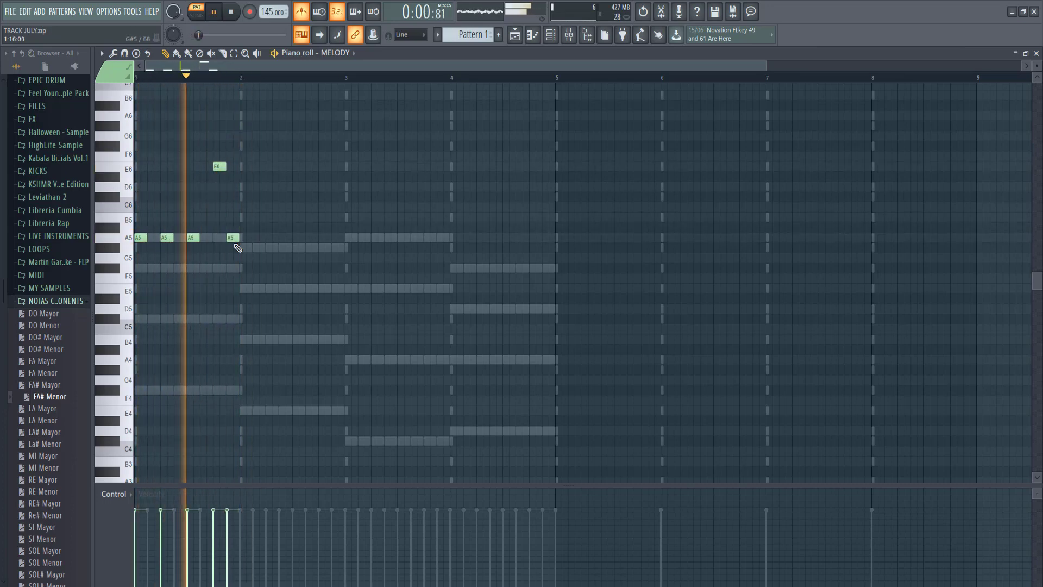
{"action": "key", "text": "space"}
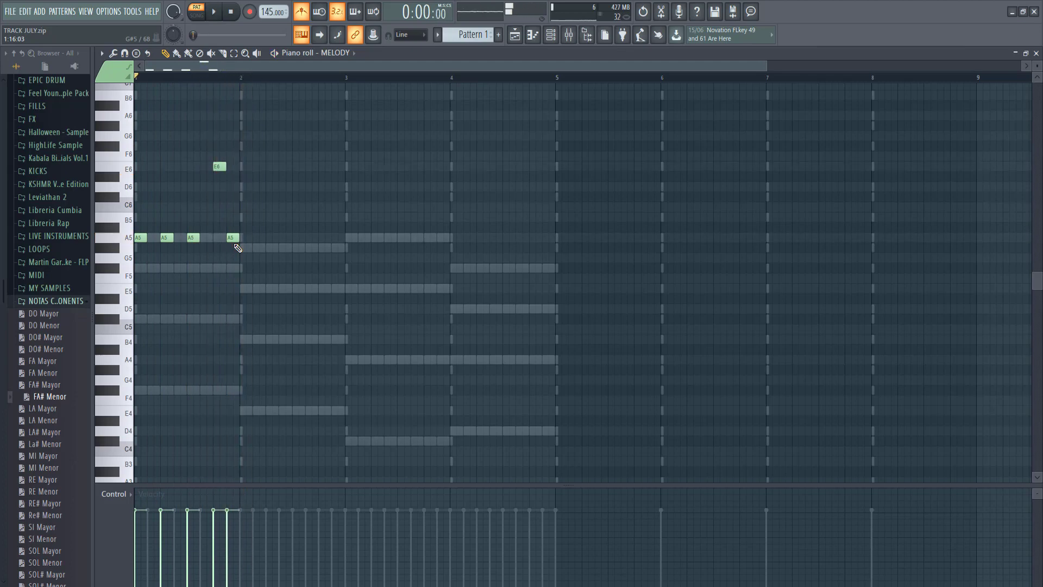
Step: Add B5 notes on steps 1 and 5 of bar 2 and audition the melody
{"action": "left_click", "coordinate": [243, 220]}
{"action": "key", "text": "space"}
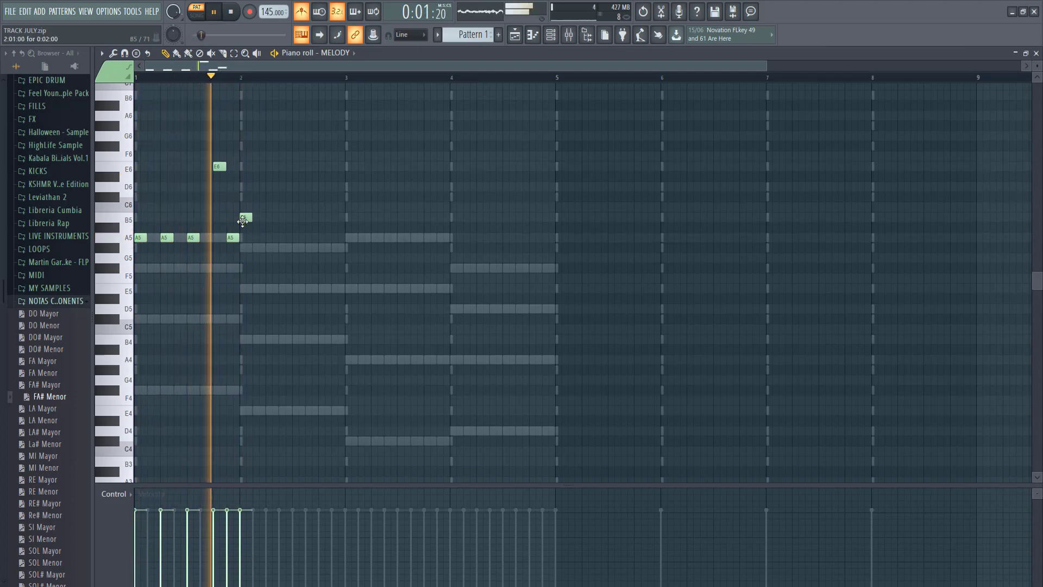
{"action": "key", "text": "space"}
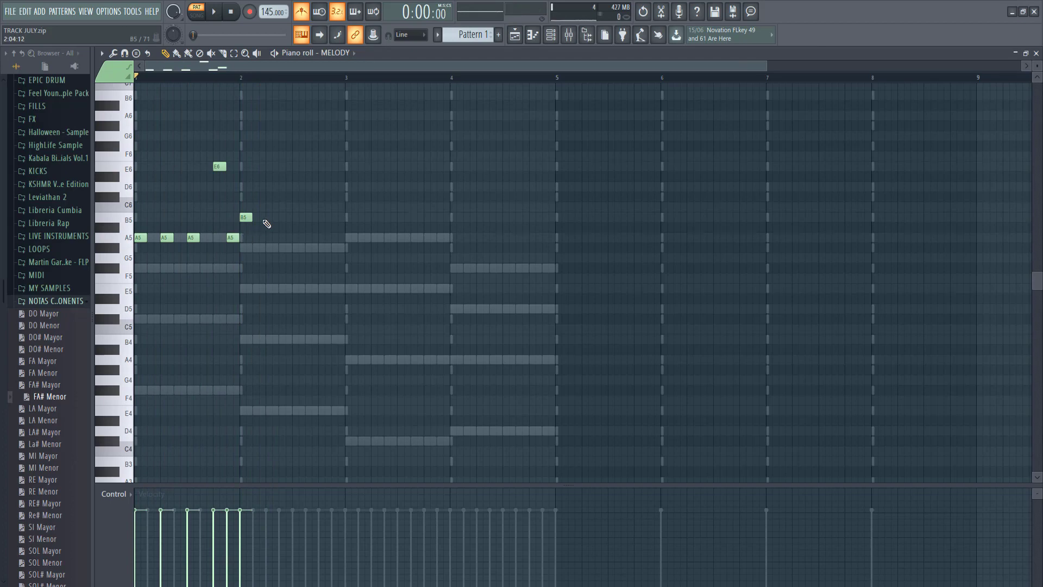
{"action": "key", "text": "space"}
{"action": "left_click", "coordinate": [270, 218]}
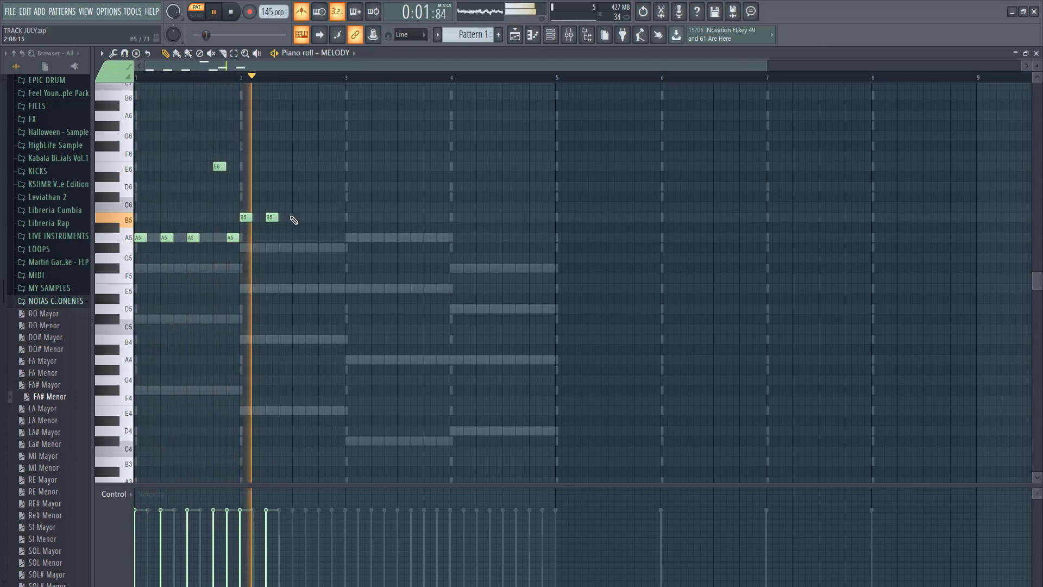
{"action": "key", "text": "space"}
{"action": "key", "text": "space"}
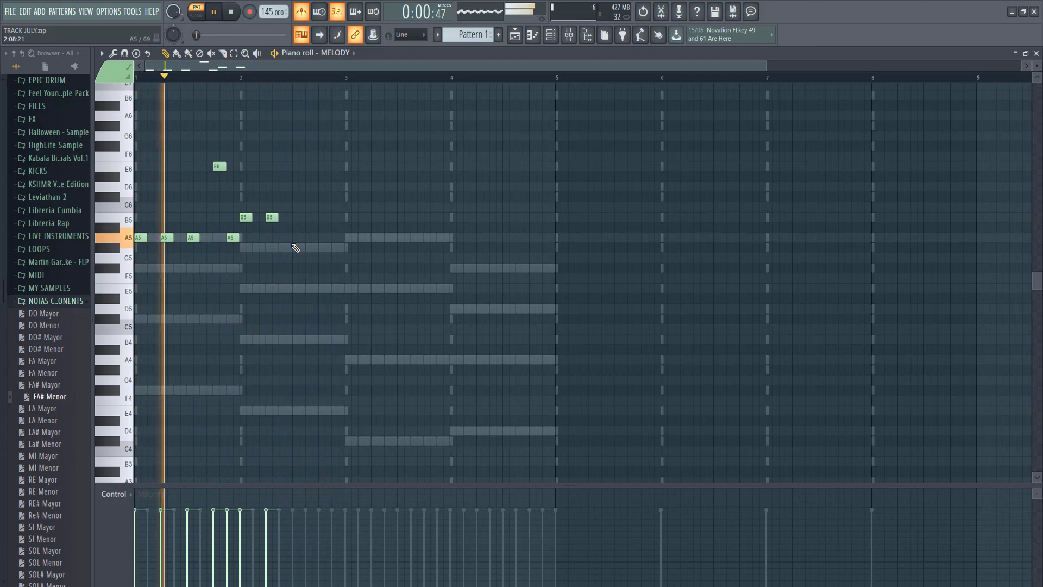
Step: Add a note on step 9 of bar 2 and change its pitch from G#5 to B5 while auditioning
{"action": "left_click", "coordinate": [296, 248]}
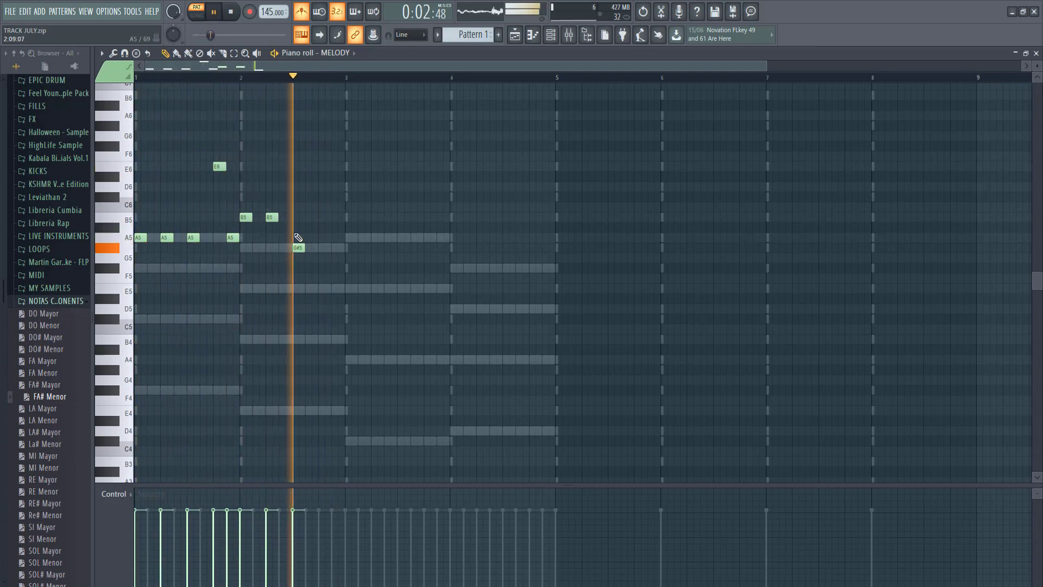
{"action": "key", "text": "space"}
{"action": "key", "text": "space"}
{"action": "left_click_drag", "start_coordinate": [295, 249], "coordinate": [299, 217]}
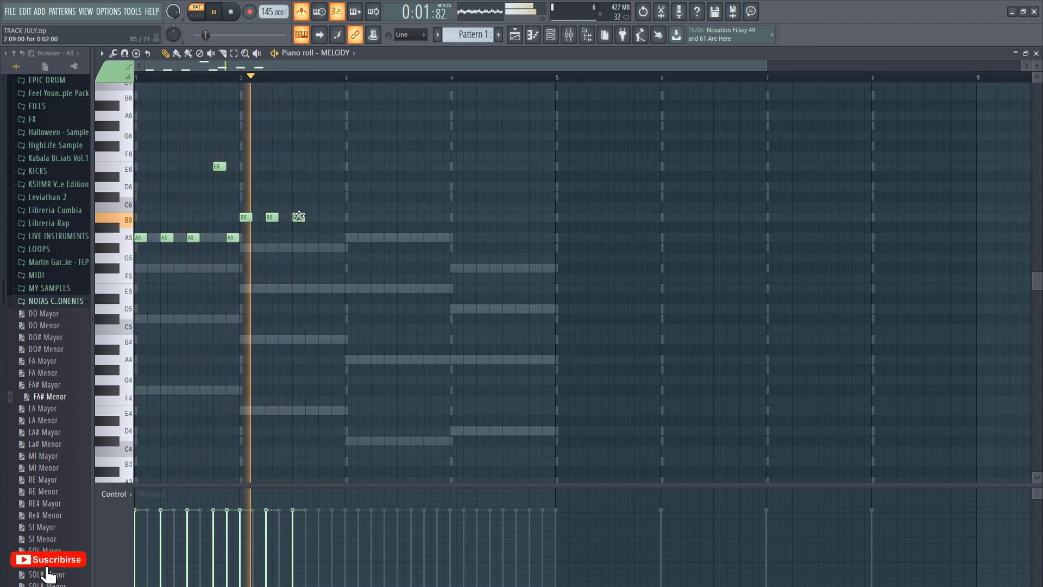
{"action": "key", "text": "space"}
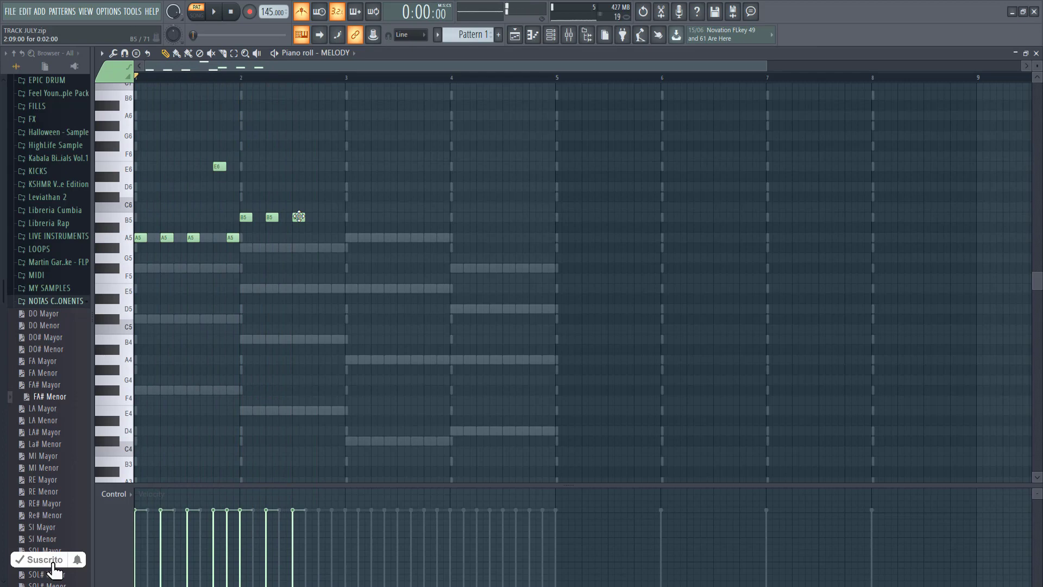
Step: Add a C#6 note on step 13 of bar 2, trying C6 first during playback
{"action": "key", "text": "space"}
{"action": "key", "text": "space"}
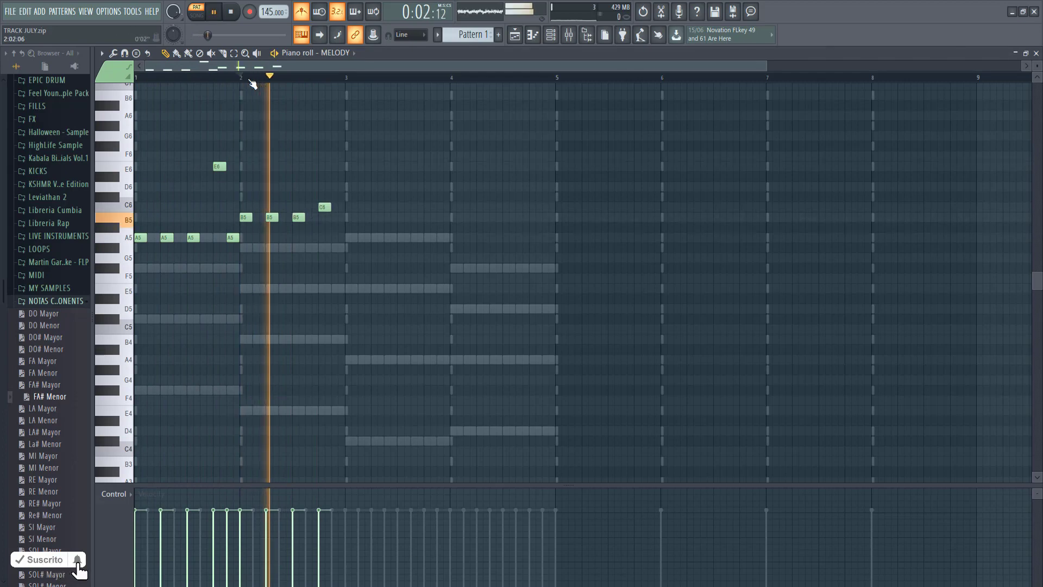
{"action": "key", "text": "space"}
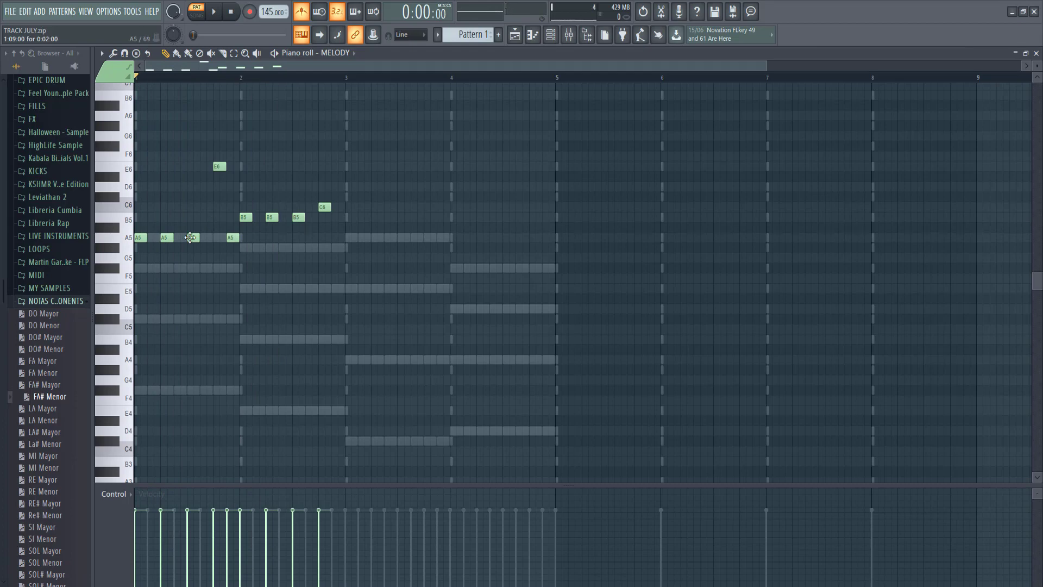
{"action": "key", "text": "space"}
{"action": "key", "text": "space"}
{"action": "left_click_drag", "start_coordinate": [325, 207], "coordinate": [324, 197]}
Step: Add an A5 note on step 15 of bar 2 and E6 notes on steps 1 and 5 of bar 3
{"action": "key", "text": "space"}
{"action": "left_click", "coordinate": [337, 237]}
{"action": "left_click", "coordinate": [350, 166]}
{"action": "left_click", "coordinate": [372, 165]}
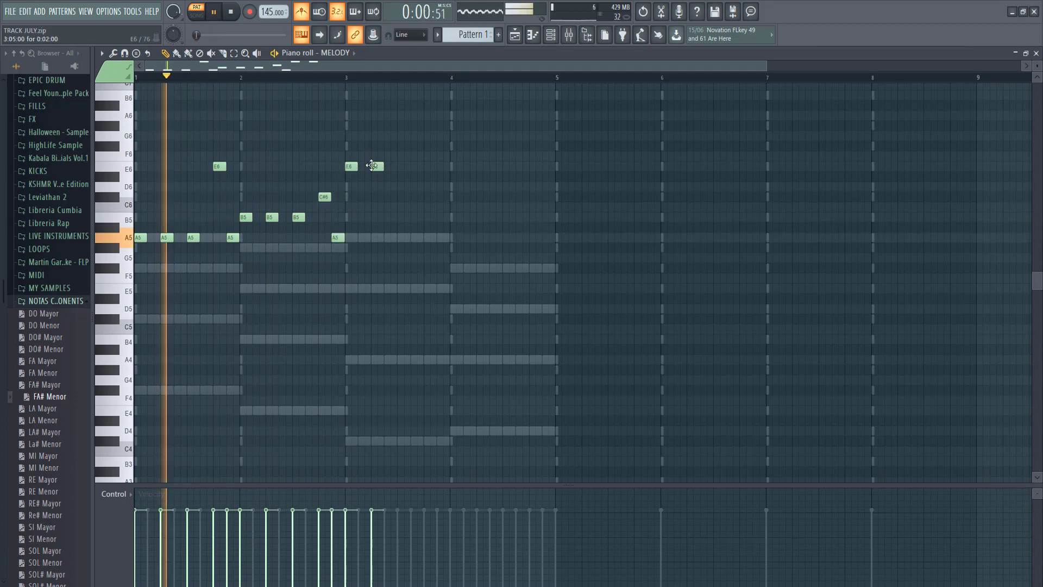
Step: Add E6 notes on steps 9 and 13 and an F#6 note on step 15 of bar 3
{"action": "left_click", "coordinate": [404, 166]}
{"action": "left_click", "coordinate": [429, 166]}
{"action": "left_click", "coordinate": [443, 146]}
Step: Add C#6 notes on steps 1, 5 and 9 of bar 4 and audition from the start of that bar
{"action": "left_click", "coordinate": [456, 197]}
{"action": "left_click", "coordinate": [482, 197]}
{"action": "left_click", "coordinate": [509, 198]}
{"action": "left_click", "coordinate": [451, 79]}
{"action": "key", "text": "space"}
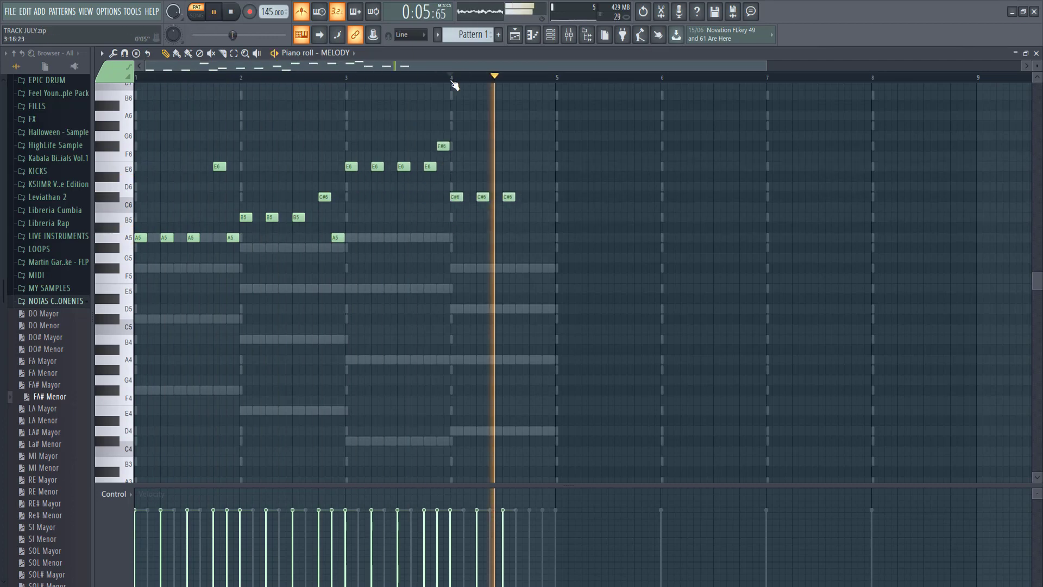
Step: Lower the step 9 note of bar 4 to B5, add B5, C#6 and E6 on steps 11, 13 and 15, and play from bar 1
{"action": "key", "text": "space"}
{"action": "left_click_drag", "start_coordinate": [511, 198], "coordinate": [511, 217]}
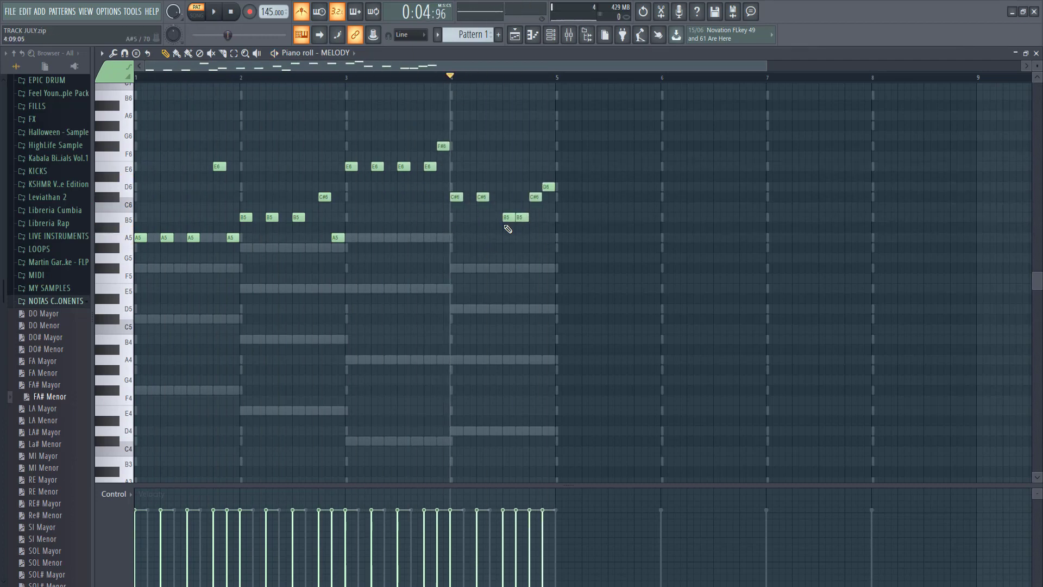
{"action": "left_click", "coordinate": [139, 78]}
{"action": "key", "text": "space"}
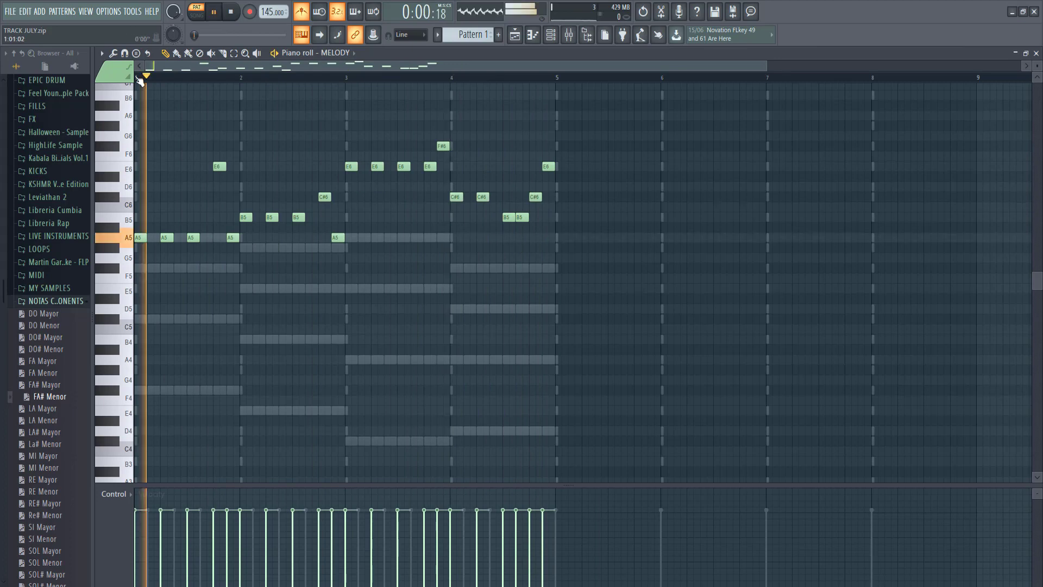
Step: Try bar 4 without the B5 note on step 11 during playback and put the note back
{"action": "right_click", "coordinate": [520, 217]}
{"action": "key", "text": "space"}
{"action": "key", "text": "space"}
{"action": "key", "text": "space"}
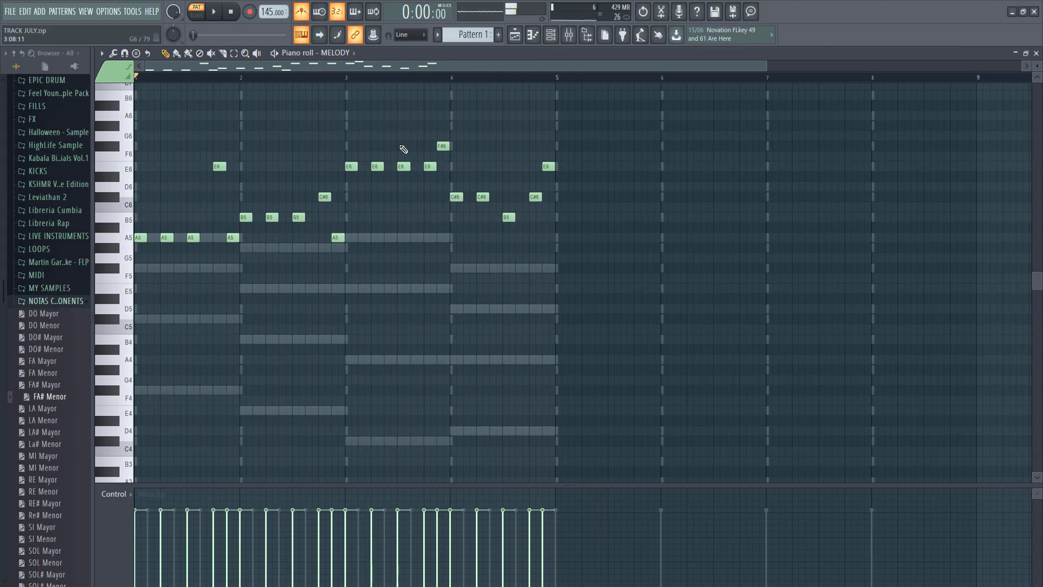
{"action": "left_click", "coordinate": [522, 218]}
Step: Audition the full melody while trying an extra A5 note on step 11 of bar 1
{"action": "key", "text": "space"}
{"action": "key", "text": "space"}
{"action": "key", "text": "space"}
{"action": "key", "text": "space"}
{"action": "key", "text": "space"}
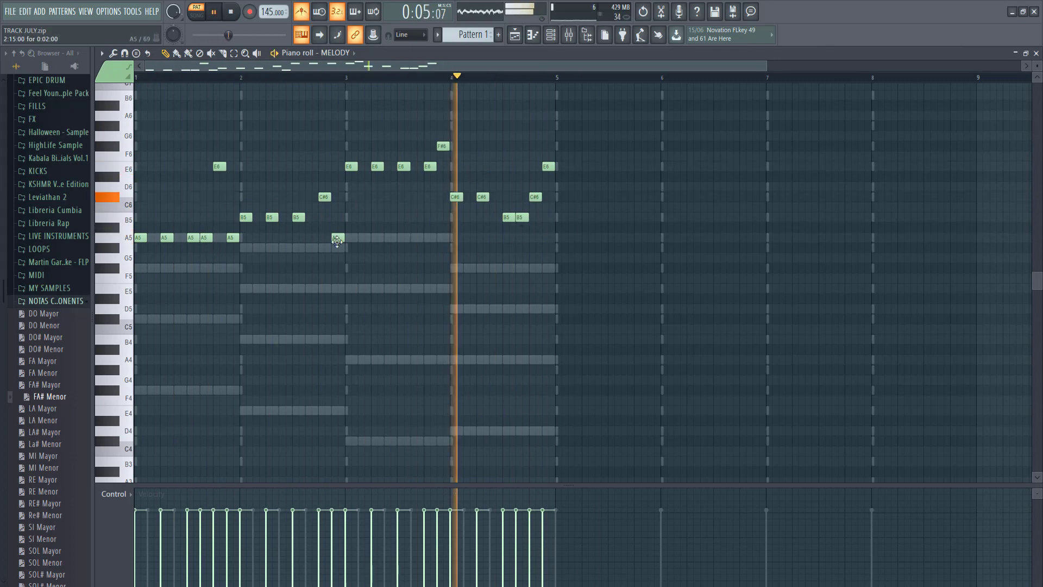
{"action": "key", "text": "space"}
Step: Mute the MELODY channel in the Channel rack to audition the Acorde chords alone, and unmute it to hear both together
{"action": "scroll", "coordinate": [521, 217], "scroll_direction": "up", "scroll_amount": 1}
{"action": "left_click_drag", "start_coordinate": [541, 210], "coordinate": [575, 225]}
{"action": "left_click", "coordinate": [552, 37]}
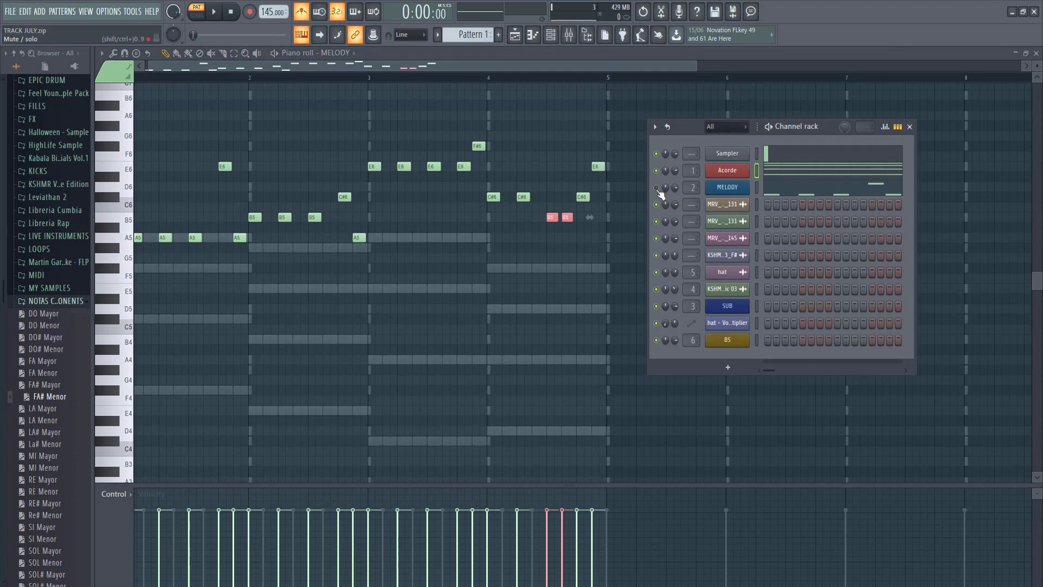
{"action": "key", "text": "space"}
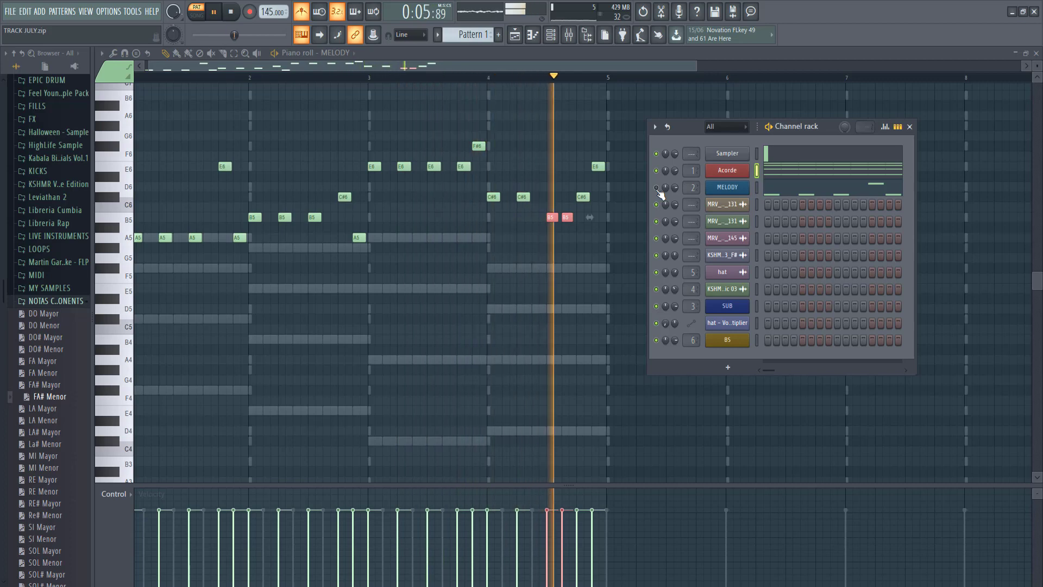
{"action": "key", "text": "space"}
{"action": "key", "text": "space"}
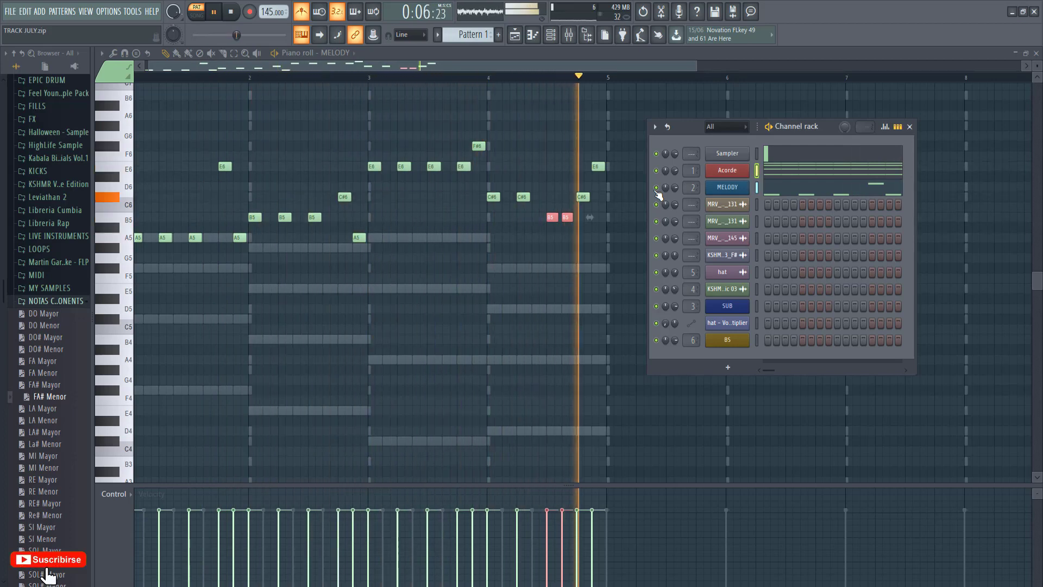
{"action": "key", "text": "space"}
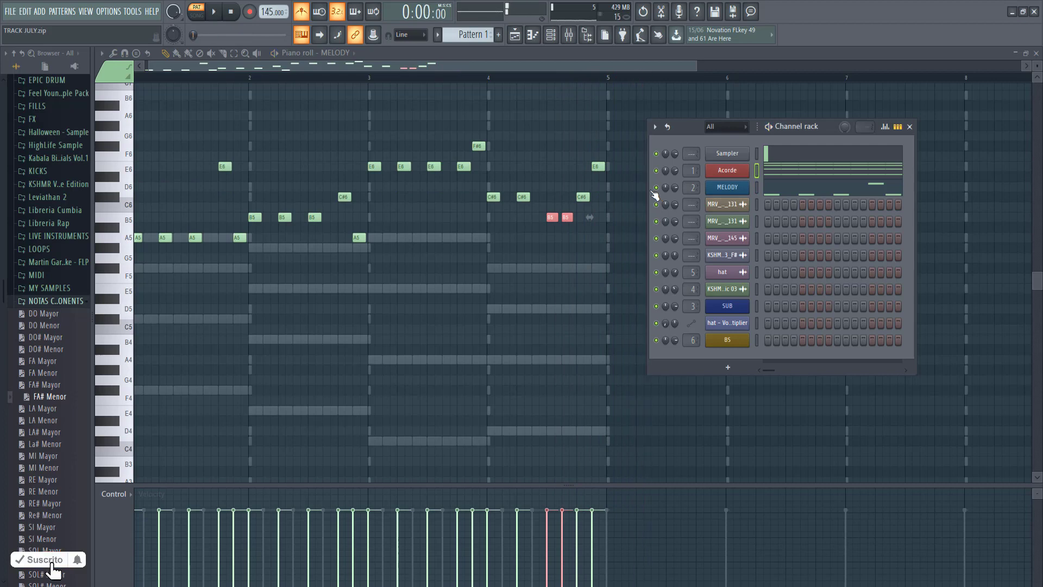
Step: Switch to the Playlist in song mode and play the full arrangement from bar 4
{"action": "left_click", "coordinate": [426, 65]}
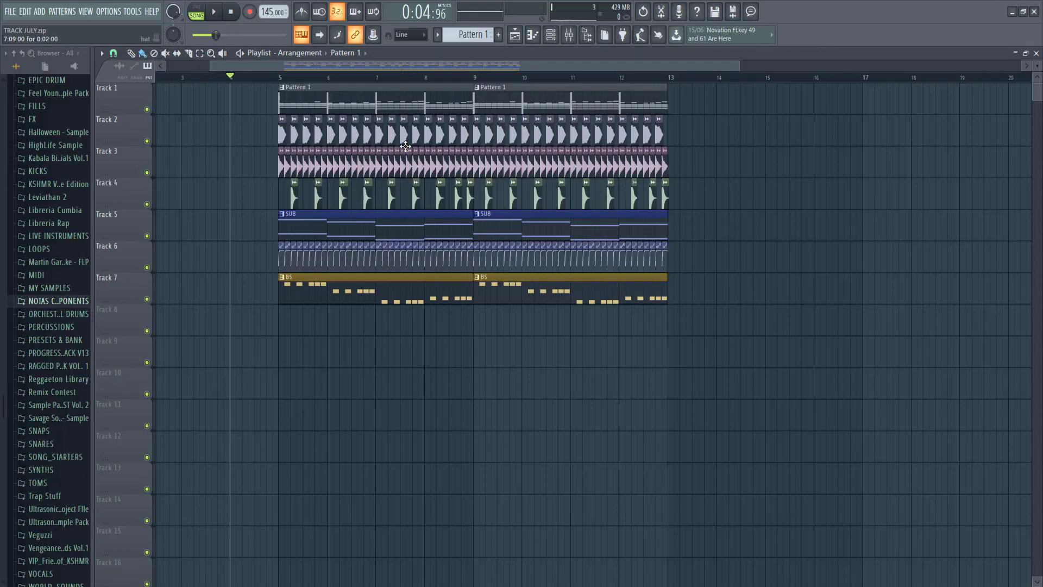
{"action": "key", "text": "space"}
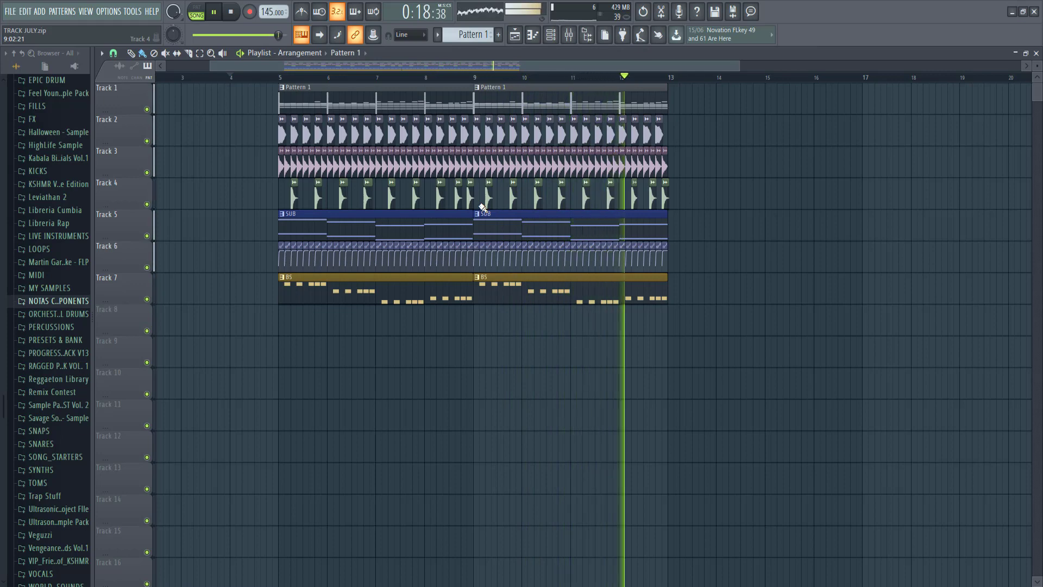
{"action": "key", "text": "space"}
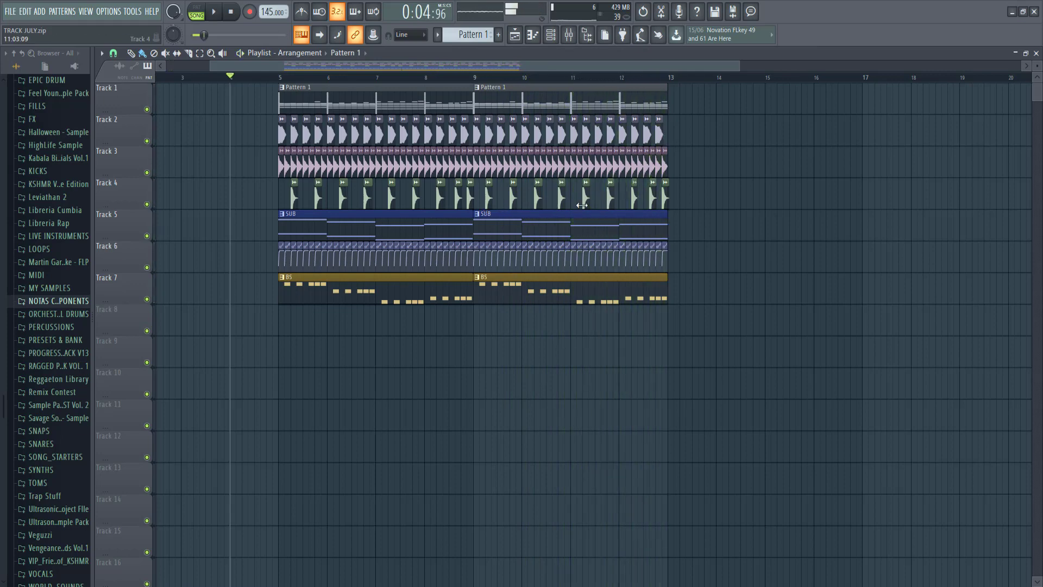
{"action": "scroll", "coordinate": [315, 158], "scroll_direction": "down", "scroll_amount": 3}
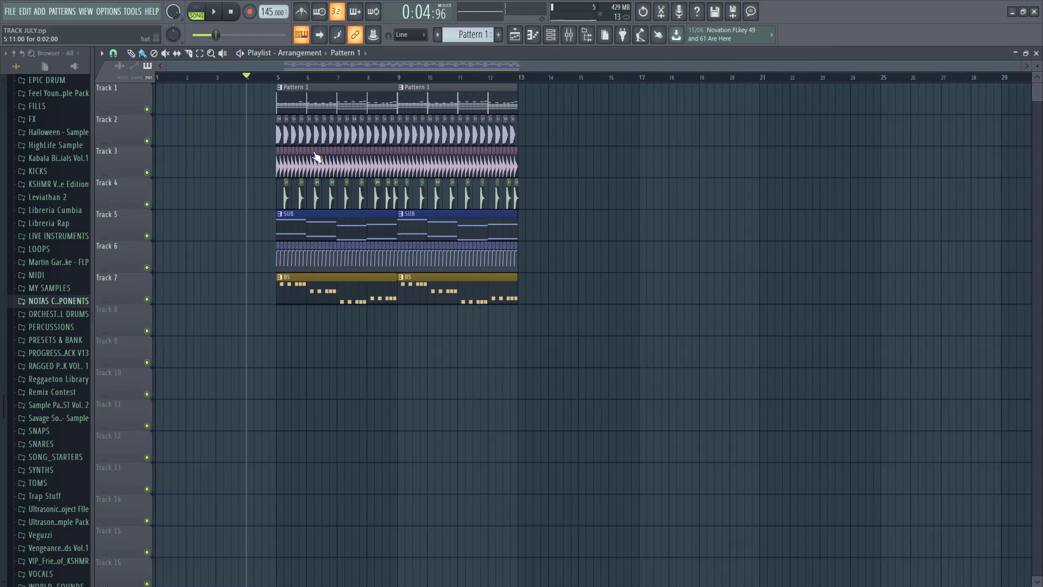